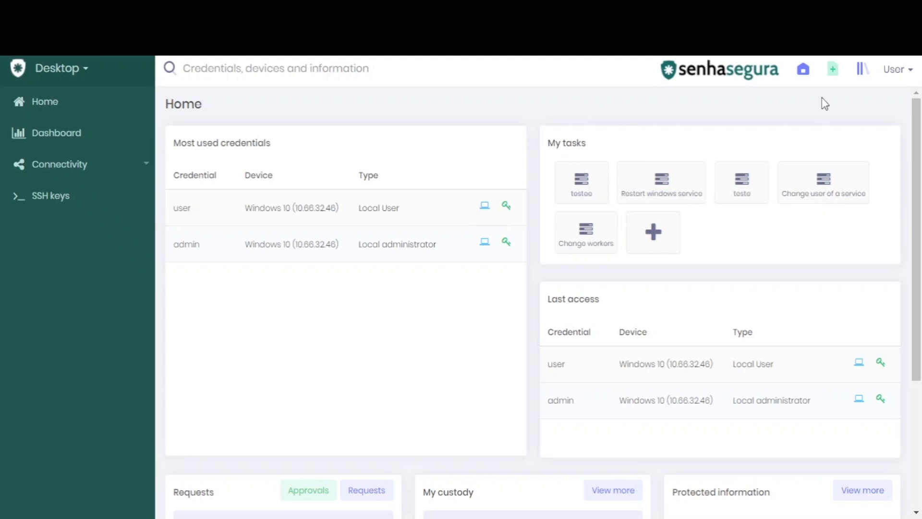
# Open the green Add new menu on the Home page
pyautogui.click(833, 70)
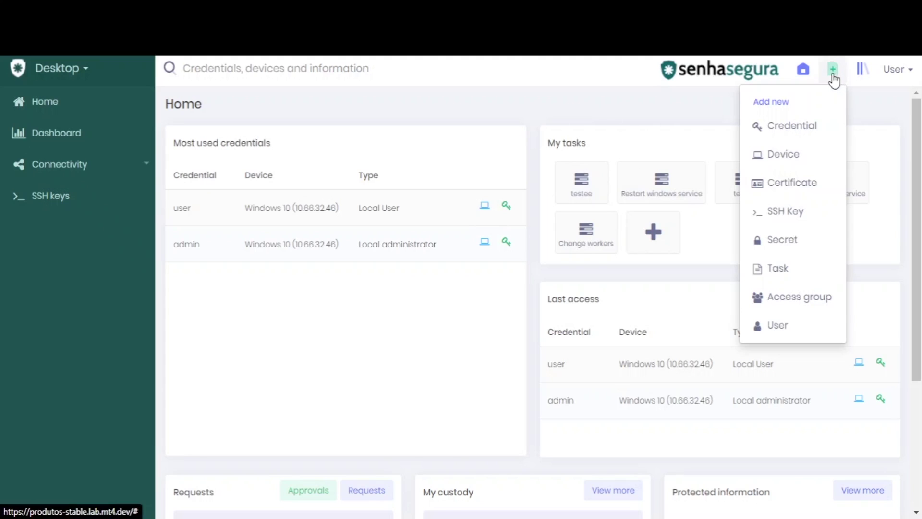
# Start an Access control access group registration and widen its form
pyautogui.click(801, 298)
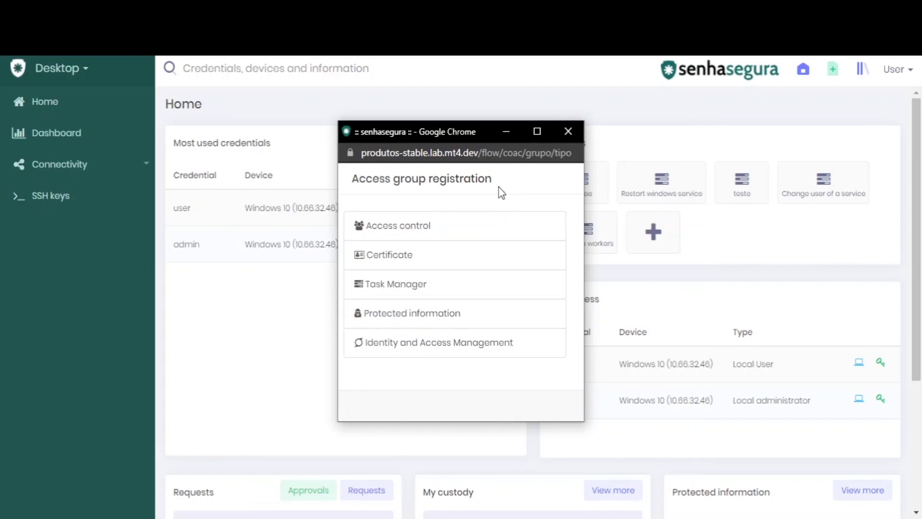
pyautogui.click(436, 229)
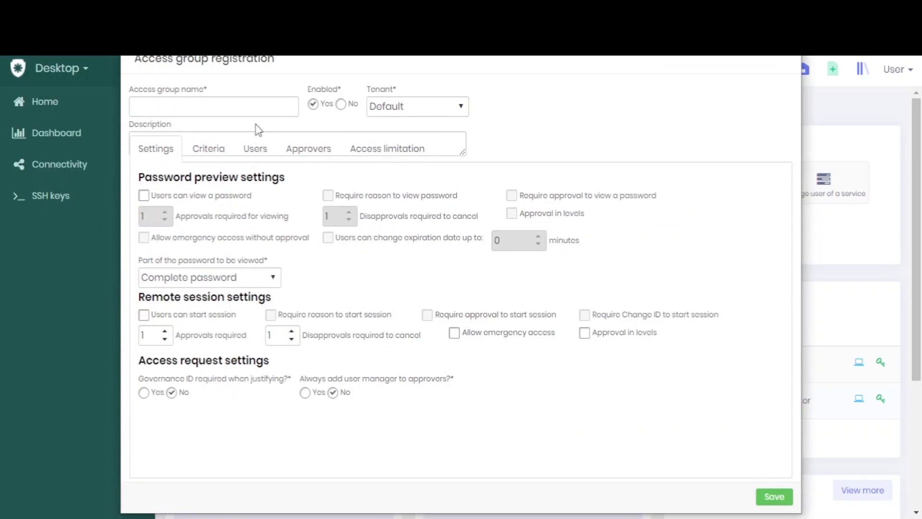
pyautogui.moveTo(806, 103); pyautogui.dragTo(847, 103)
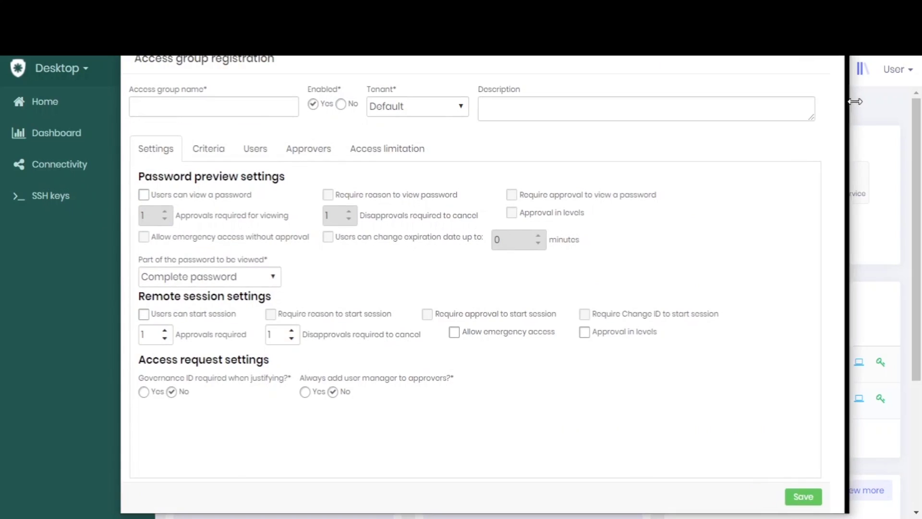
# Enter 'Grupo de acesso go' as the access group name
pyautogui.click(205, 114)
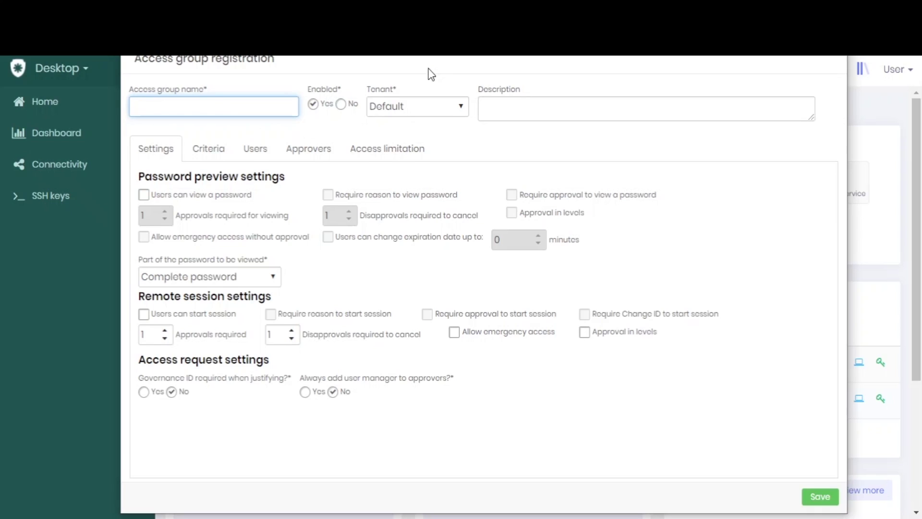
pyautogui.write('Grupo de acesso ')
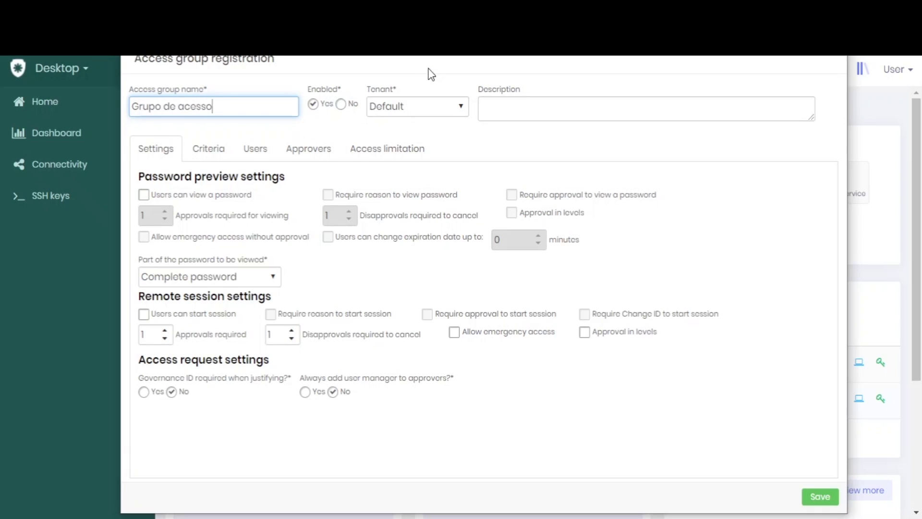
pyautogui.write('go')
pyautogui.click(456, 157)
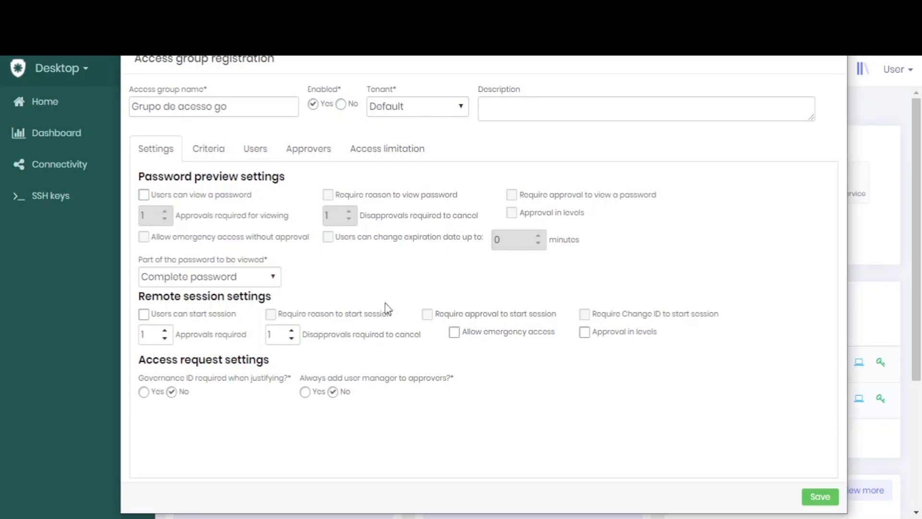
# Allow group users to view passwords, requiring a reason and approval
pyautogui.click(143, 197)
pyautogui.click(327, 194)
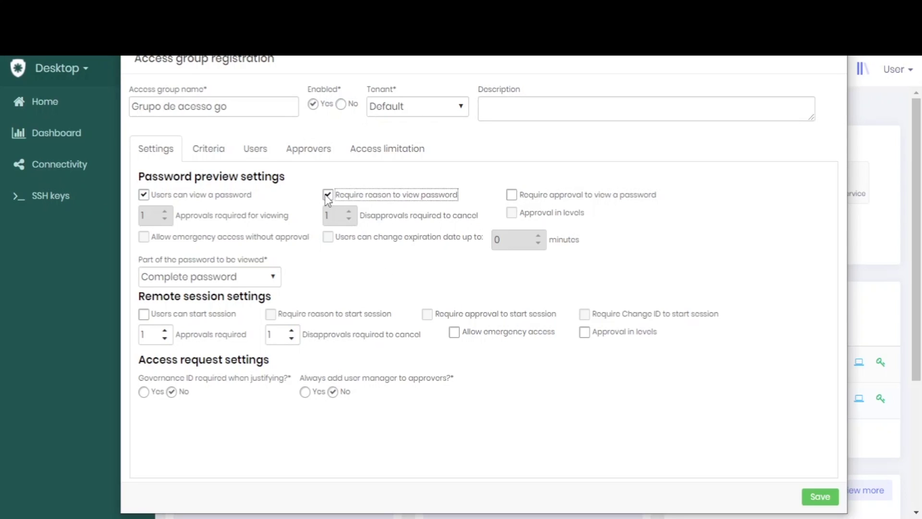
pyautogui.click(484, 185)
pyautogui.click(512, 194)
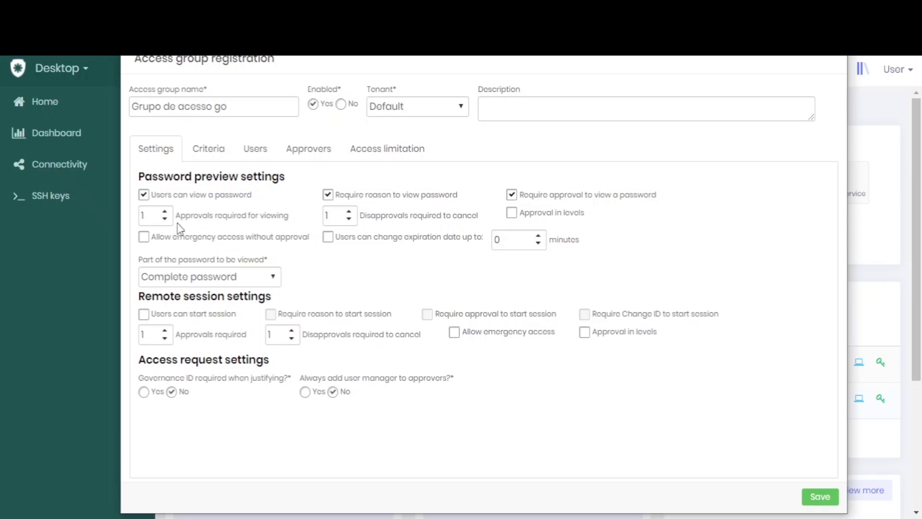
# Require 3 viewing approvals, keep 1 disapproval to cancel, and enable approval in levels
pyautogui.click(165, 211)
pyautogui.click(165, 212)
pyautogui.click(349, 217)
pyautogui.click(349, 213)
pyautogui.click(350, 218)
pyautogui.click(512, 213)
pyautogui.moveTo(137, 297); pyautogui.dragTo(315, 290)
# Allow remote sessions with a required reason and approval, needing 2 approvals
pyautogui.click(320, 292)
pyautogui.click(152, 314)
pyautogui.click(384, 318)
pyautogui.click(427, 315)
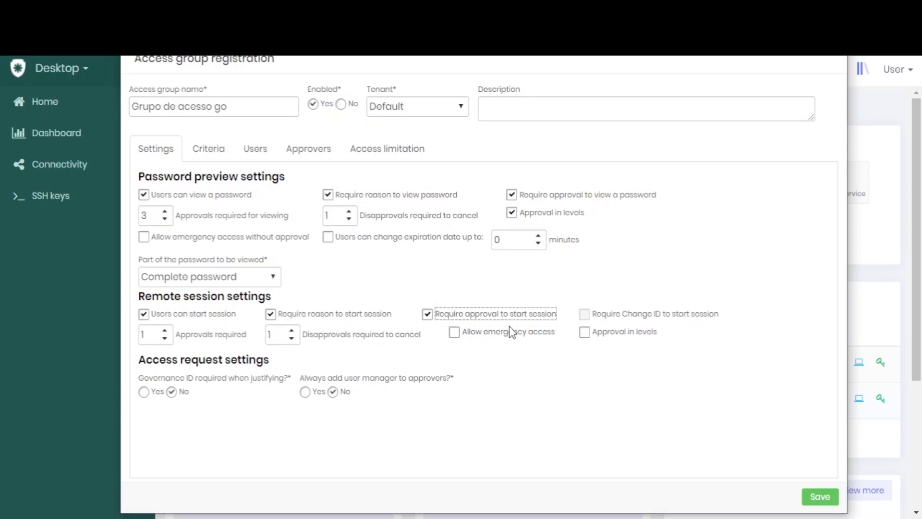
pyautogui.click(614, 419)
pyautogui.click(165, 330)
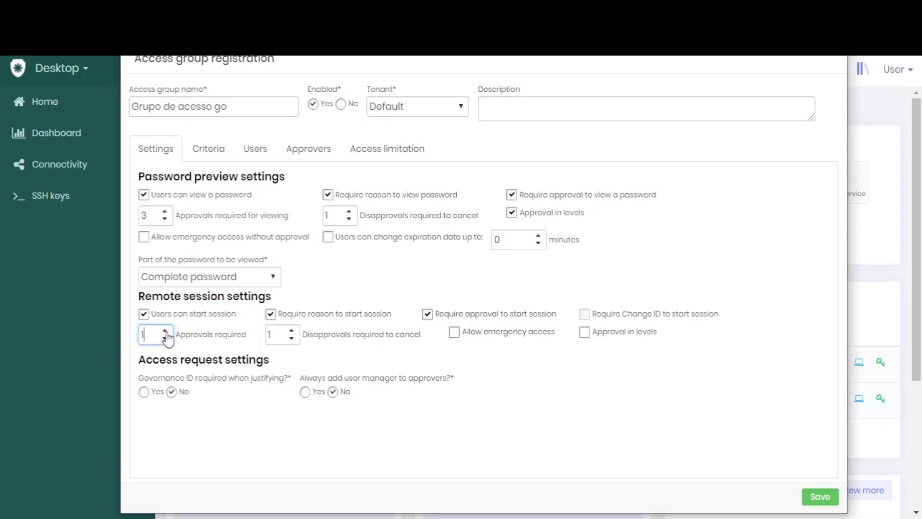
pyautogui.click(385, 364)
# Restrict the criteria to the Default site and Domain, Router and Workstation devices
pyautogui.click(222, 154)
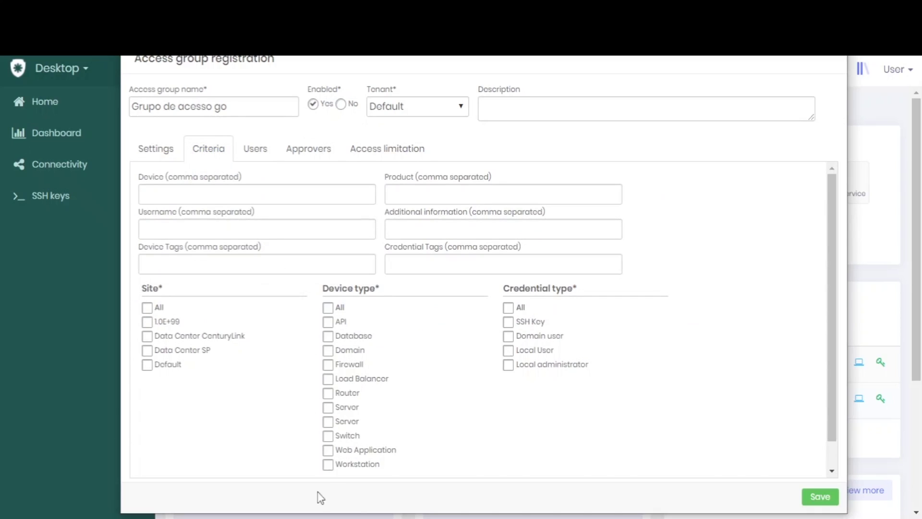
pyautogui.click(327, 465)
pyautogui.click(171, 366)
pyautogui.click(339, 393)
pyautogui.click(354, 356)
# Add the Admin user to the group's users
pyautogui.click(255, 150)
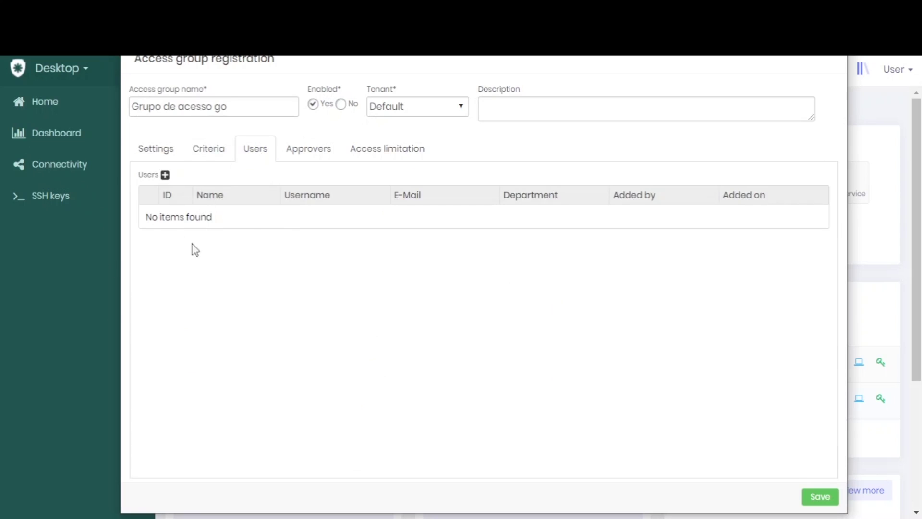
pyautogui.click(165, 175)
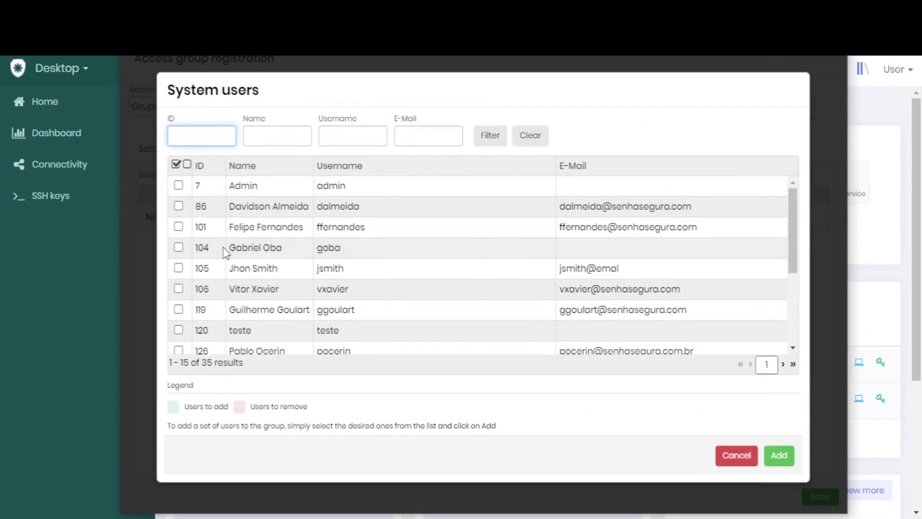
pyautogui.click(178, 185)
pyautogui.click(779, 455)
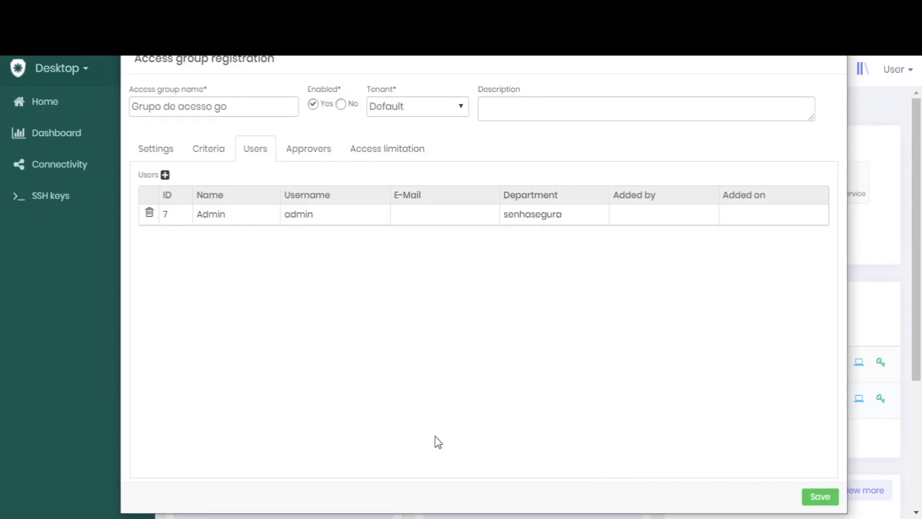
pyautogui.click(305, 156)
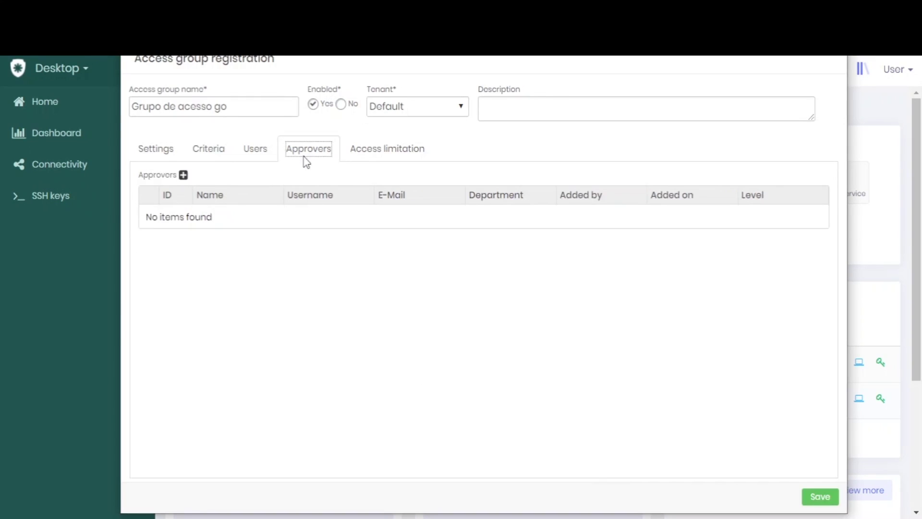
# Add the account User as an approver for the group
pyautogui.click(183, 174)
pyautogui.scroll(-3, 334, 303)
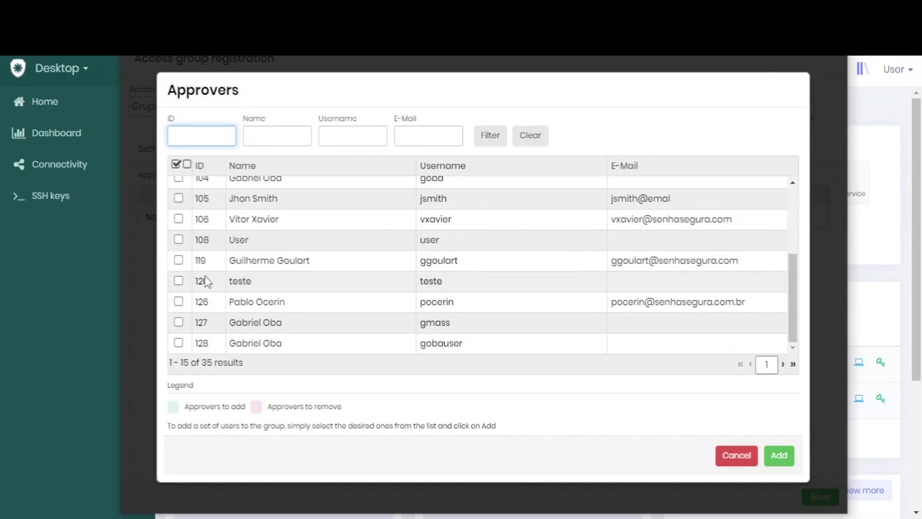
pyautogui.click(178, 239)
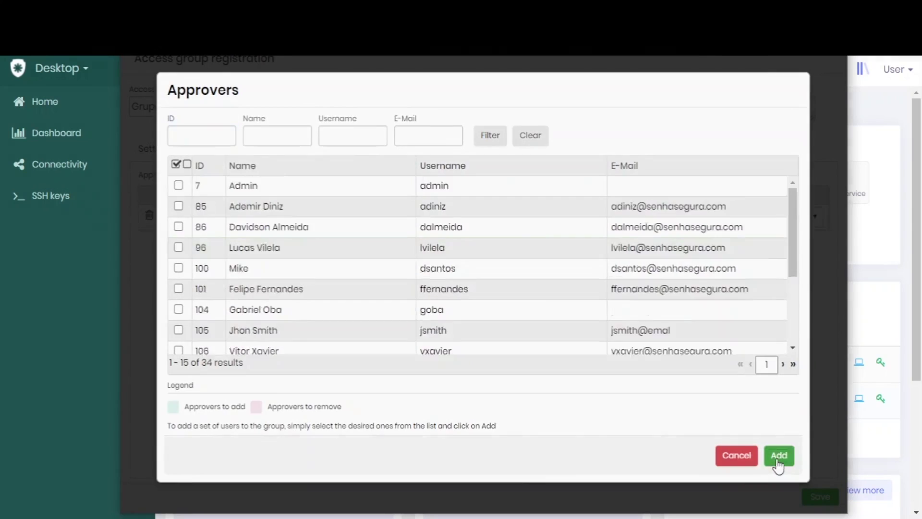
pyautogui.click(779, 455)
pyautogui.click(366, 147)
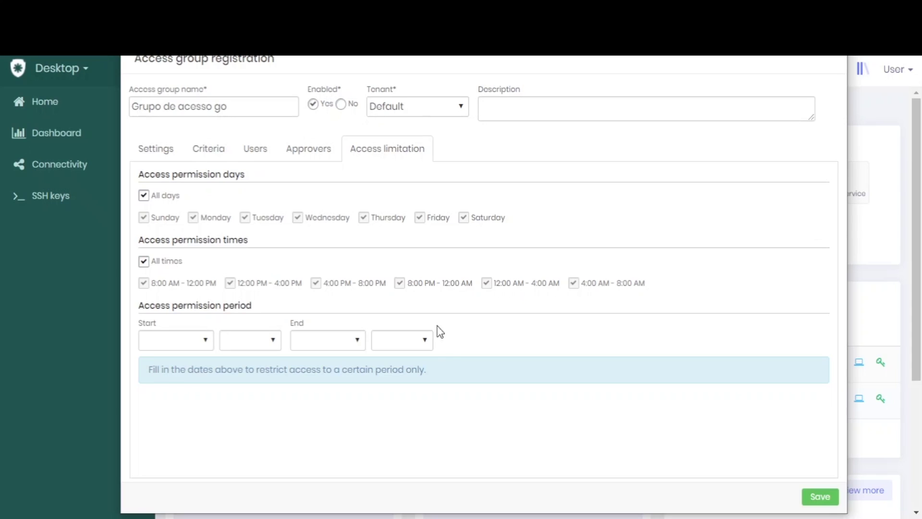
# Include all credential types in the criteria and save the access group
pyautogui.click(149, 149)
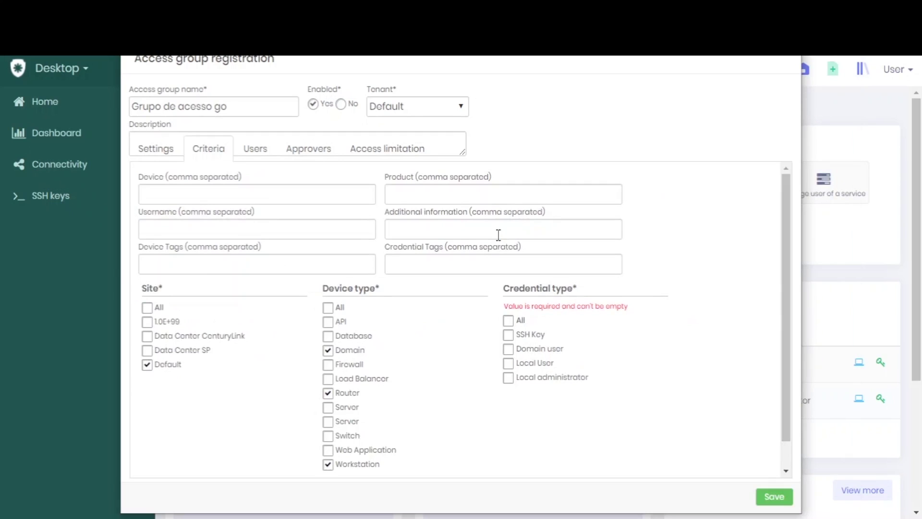
pyautogui.click(509, 321)
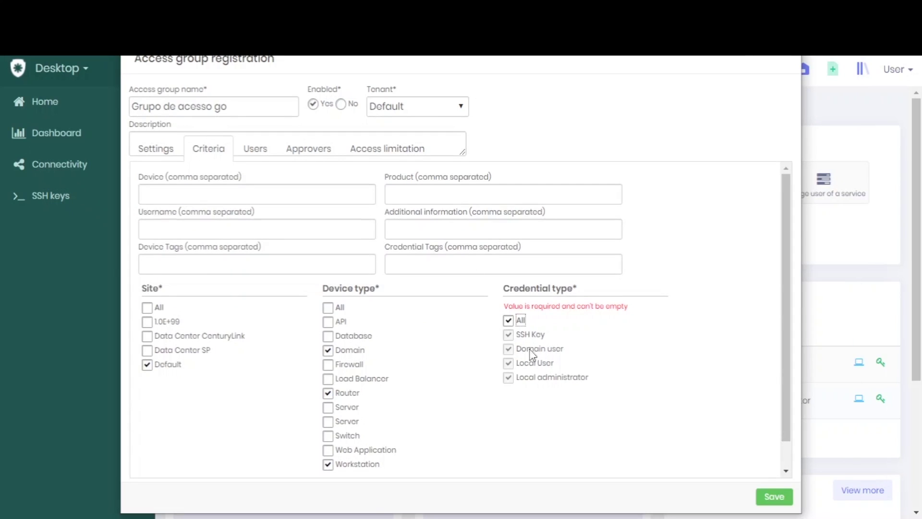
pyautogui.click(760, 502)
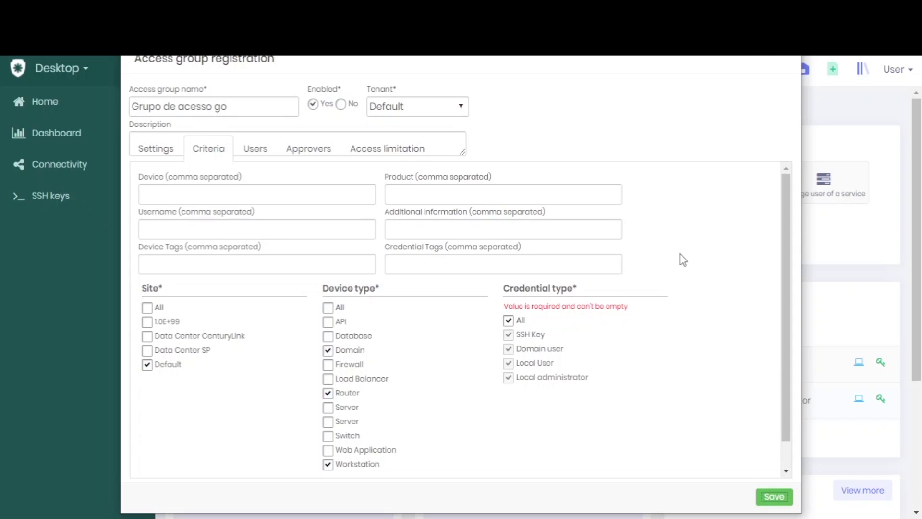